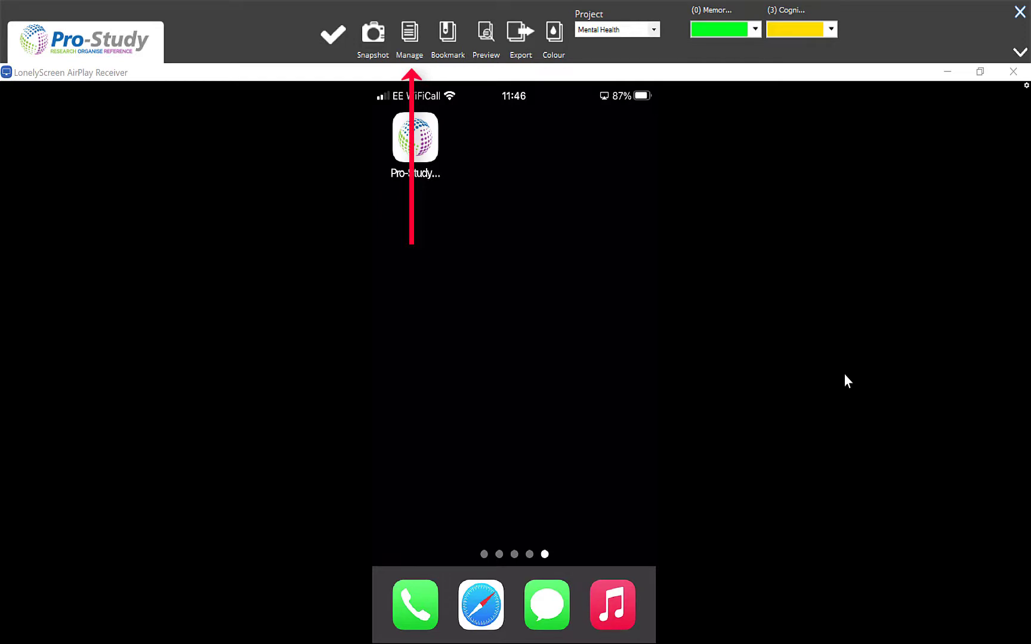
Open Pro-Study's About box (version 5.0.0.35) and follow its pro-study.co.uk website link
{"action": "left_click", "coordinate": [412, 35]}
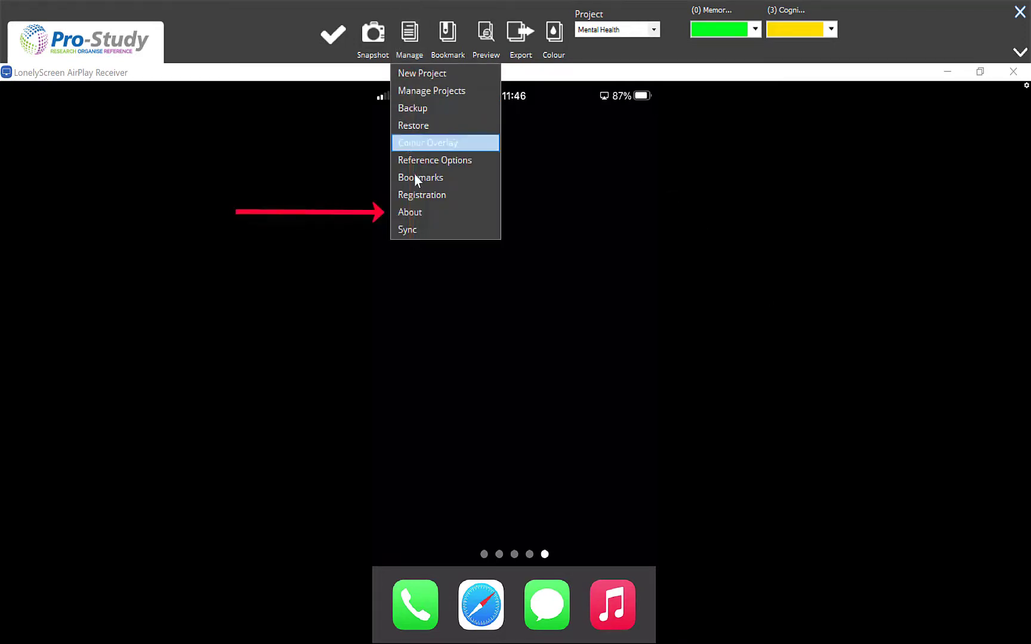
{"action": "left_click", "coordinate": [421, 215]}
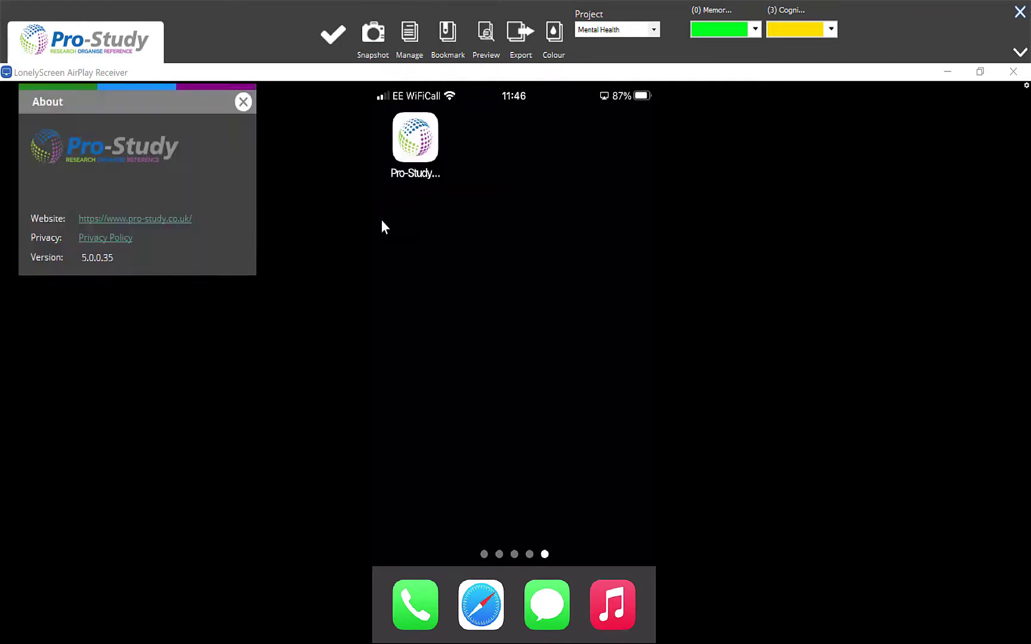
{"action": "left_click", "coordinate": [154, 221]}
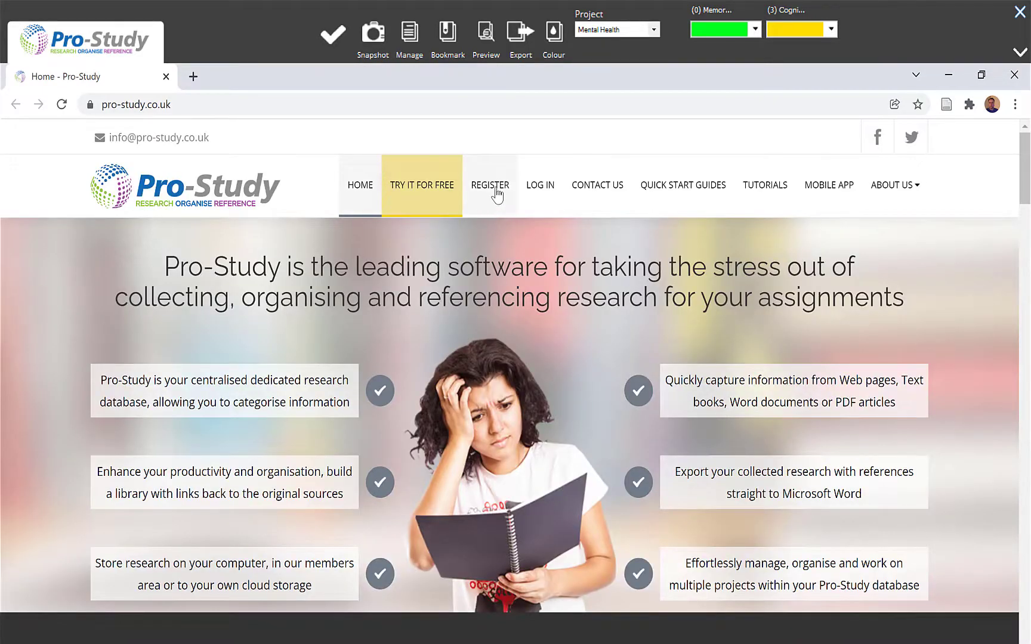
Look over the website's Register page form, then close the browser
{"action": "left_click", "coordinate": [492, 188]}
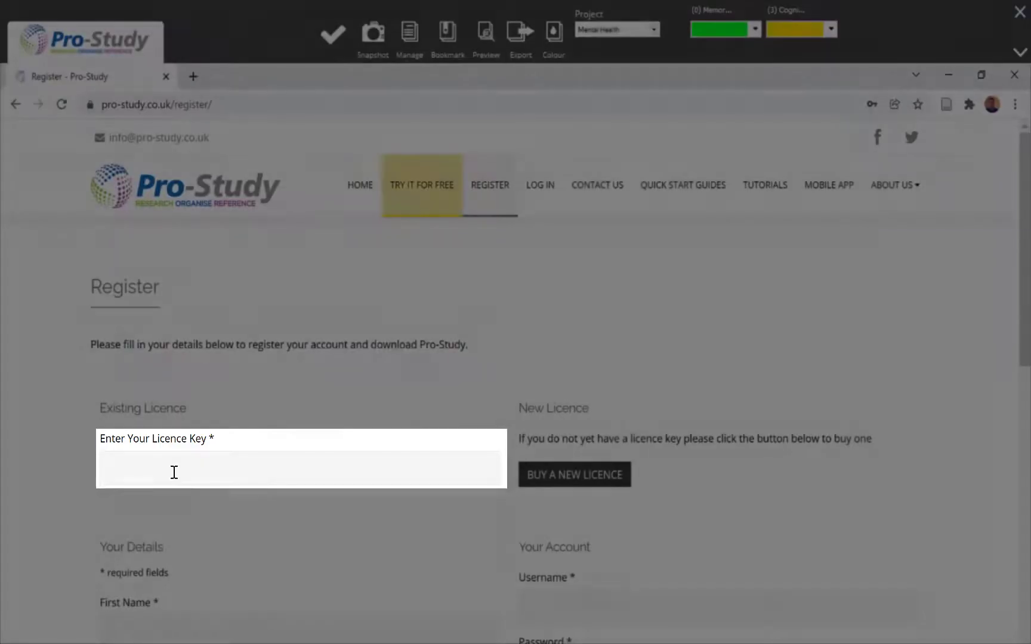
{"action": "scroll", "coordinate": [357, 495], "scroll_direction": "down", "scroll_amount": 5}
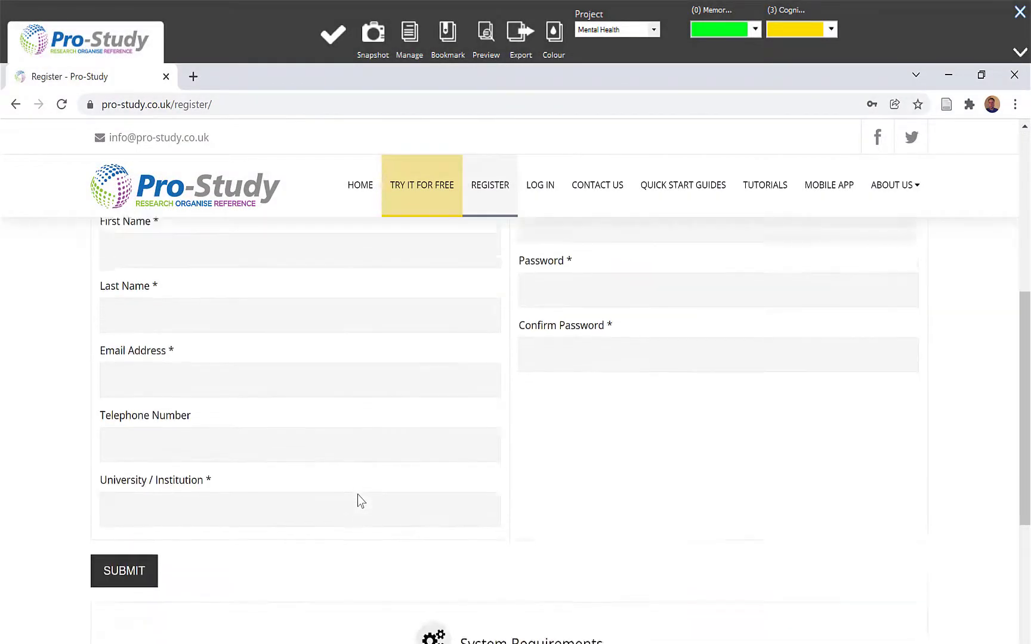
{"action": "scroll", "coordinate": [358, 494], "scroll_direction": "up", "scroll_amount": 1}
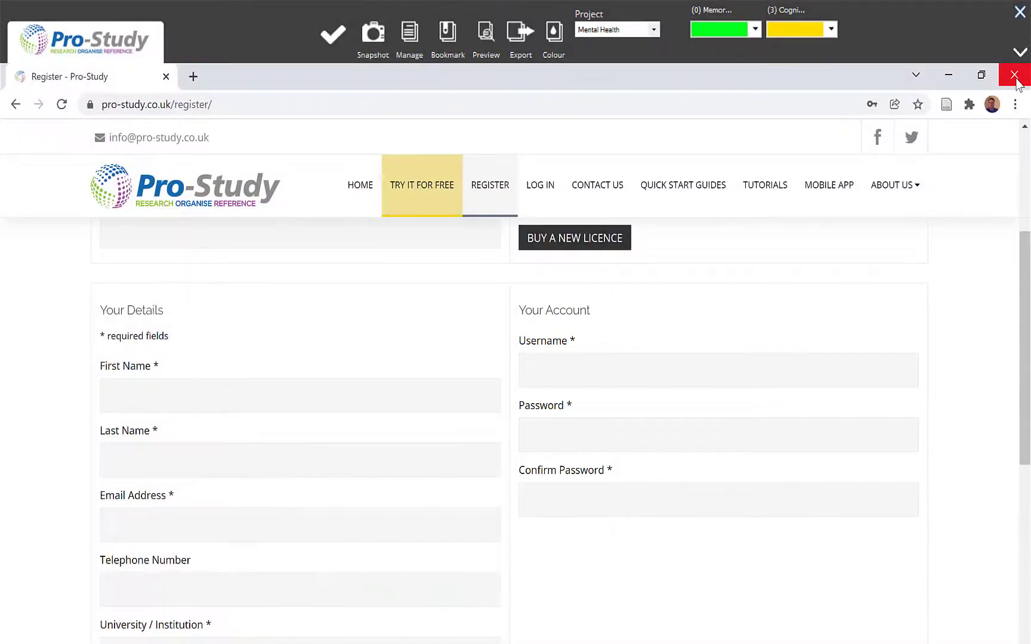
{"action": "left_click", "coordinate": [1016, 74]}
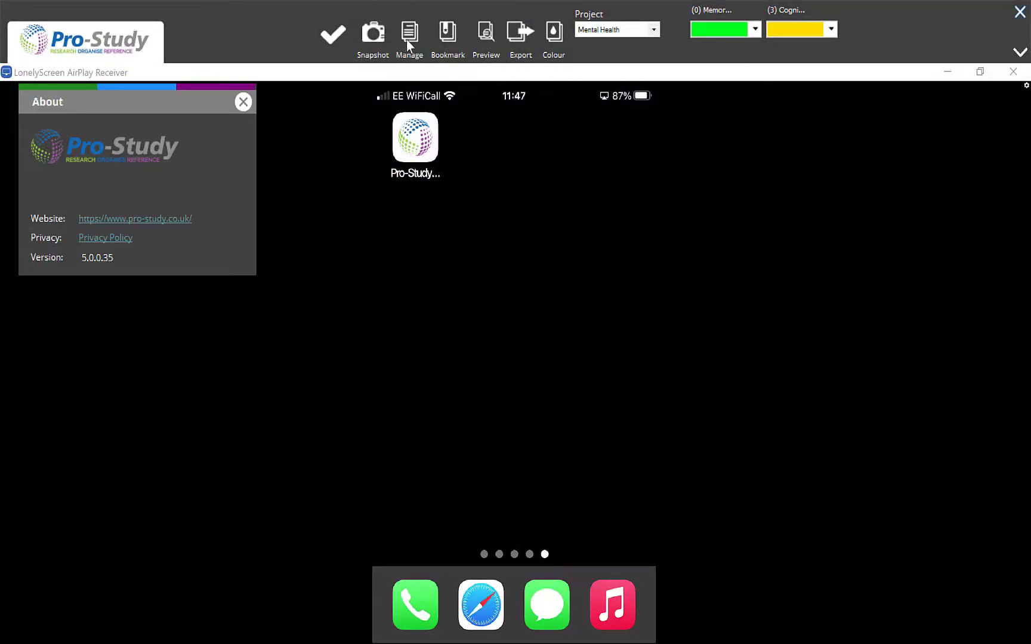
Close About and follow the Cloud Sync dialog's pro-study.co.uk/apps link to the Pro-Study Assist page
{"action": "left_click", "coordinate": [243, 102]}
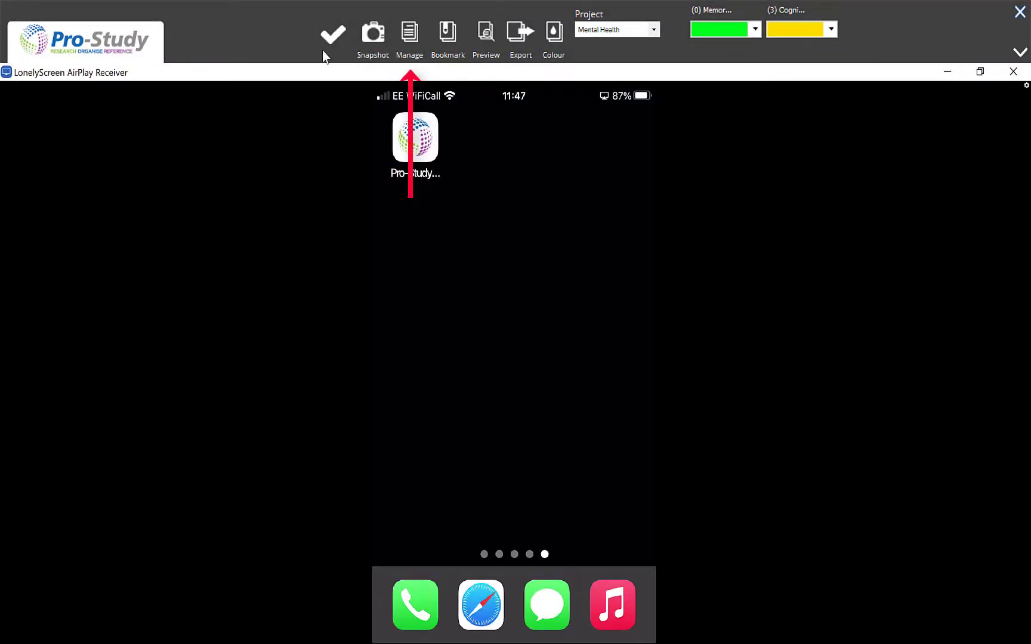
{"action": "left_click", "coordinate": [410, 41]}
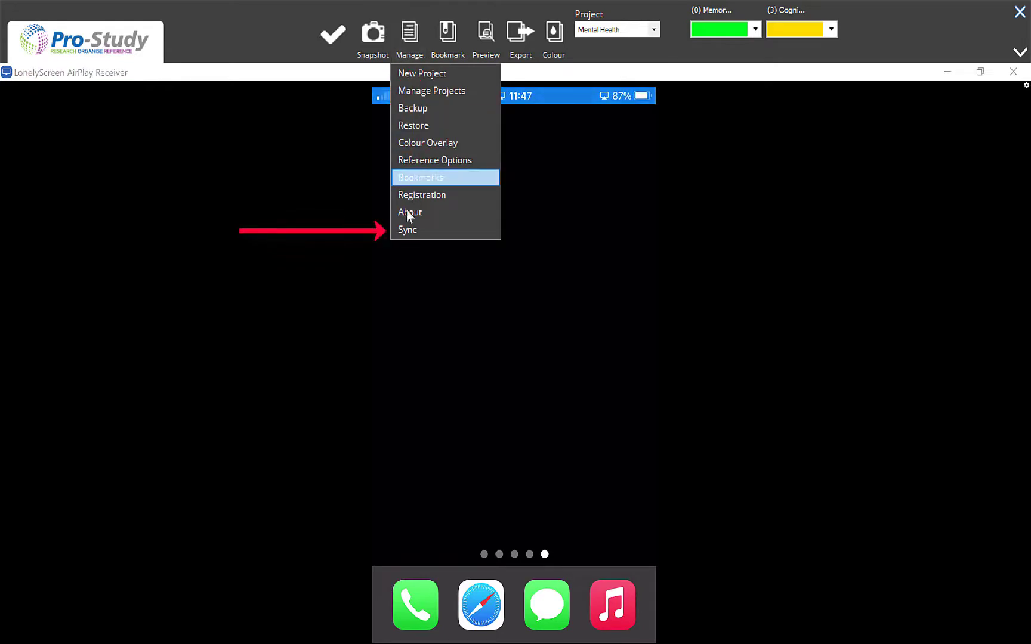
{"action": "left_click", "coordinate": [407, 230]}
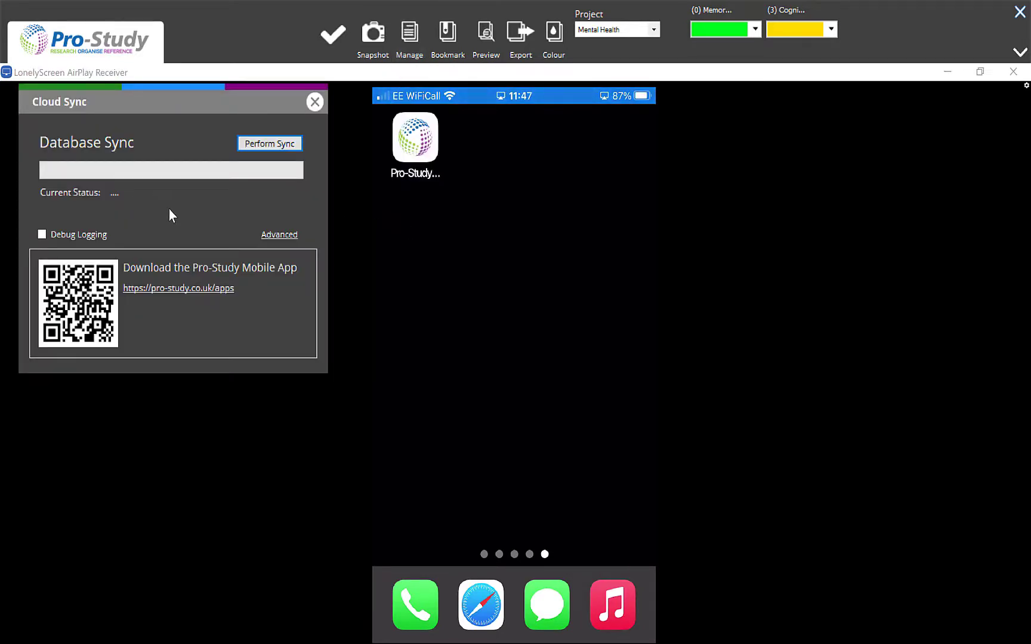
{"action": "left_click", "coordinate": [178, 289]}
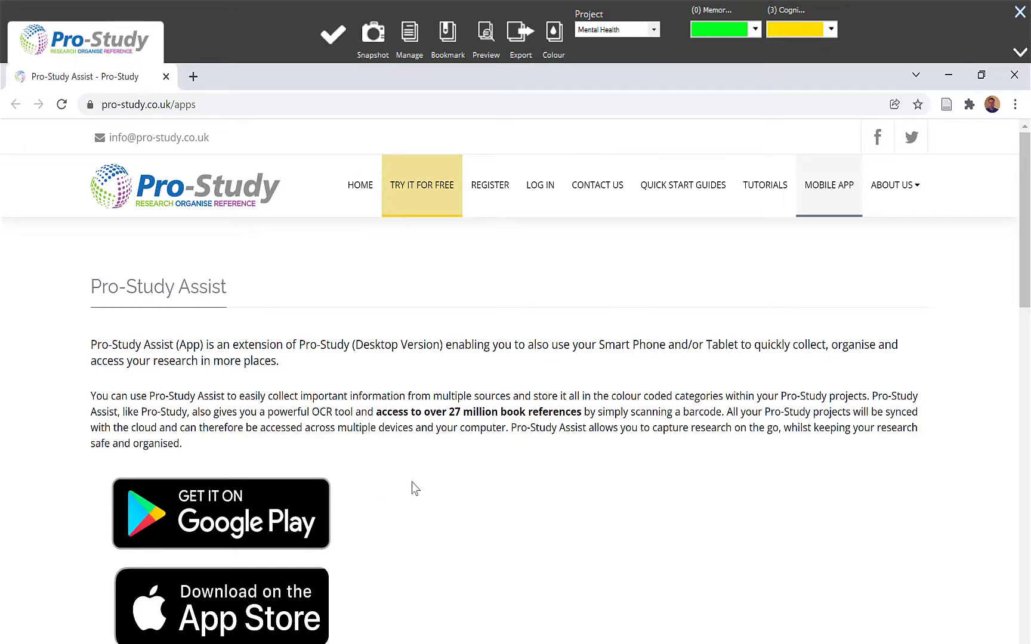
Scroll the Pro-Study Assist page down to its Features list and back up
{"action": "scroll", "coordinate": [415, 488], "scroll_direction": "down", "scroll_amount": 10}
{"action": "scroll", "coordinate": [415, 488], "scroll_direction": "up", "scroll_amount": 5}
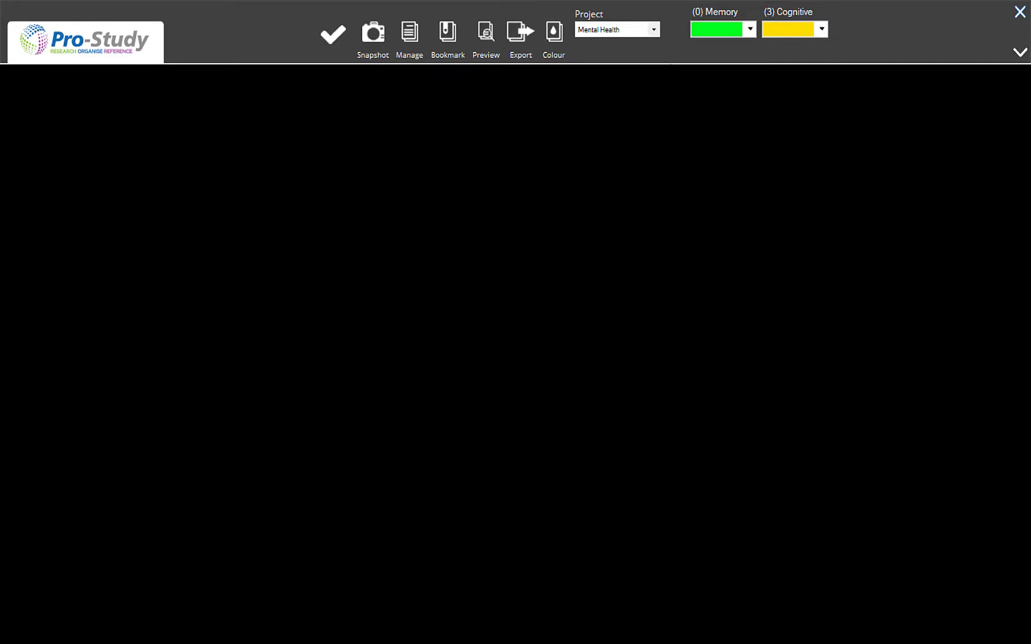
Show the Project dropdown listing Mental Health and Memory deficit in children
{"action": "left_click", "coordinate": [655, 29]}
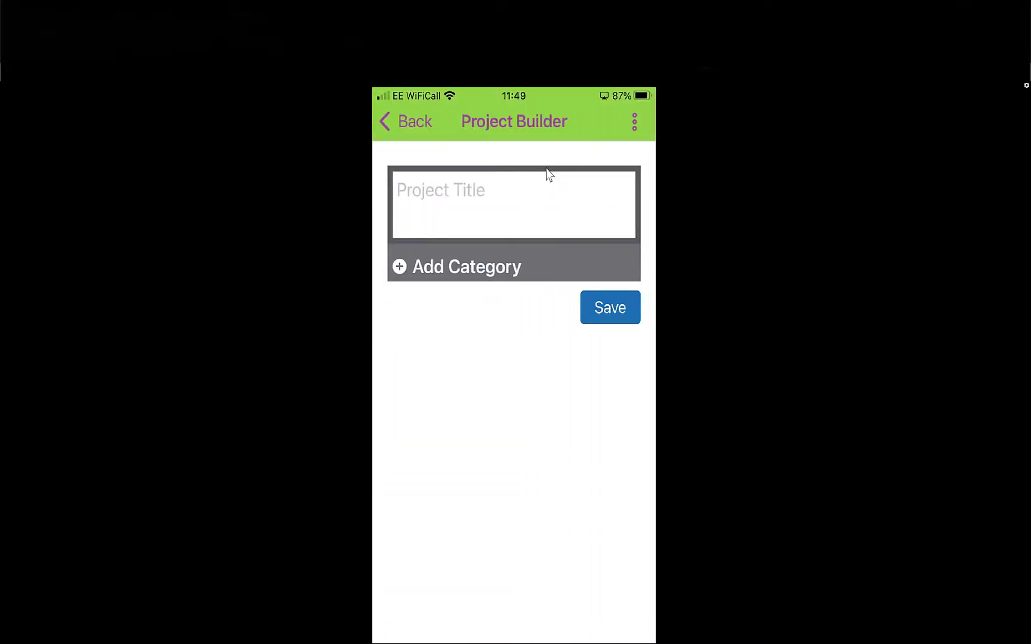
Title the new project 'Antiques' and rename its first category to 'General'
{"action": "left_click", "coordinate": [549, 174]}
{"action": "type", "text": "Antiques"}
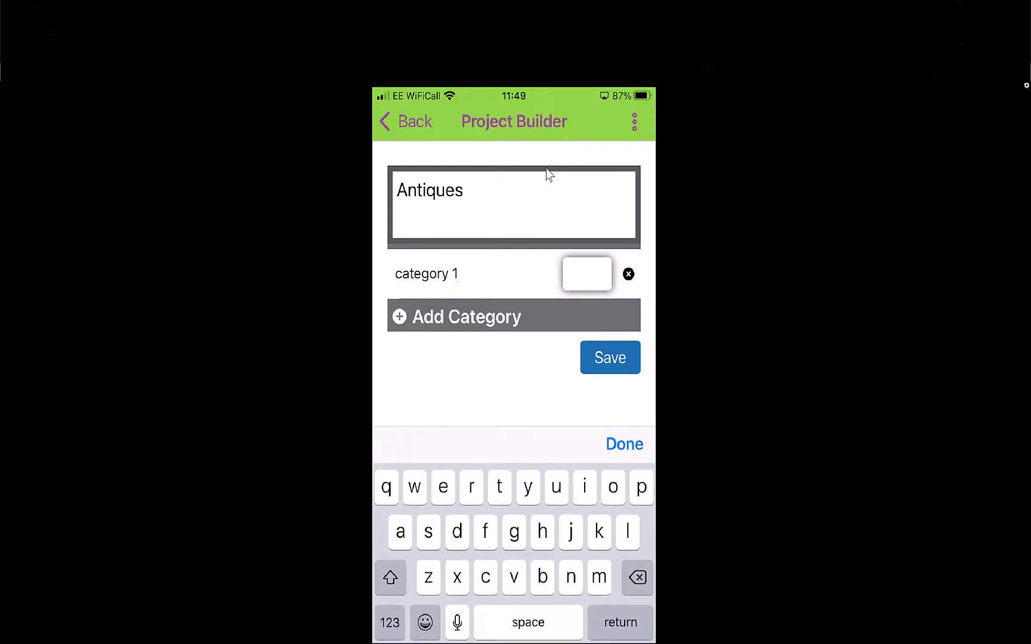
{"action": "key", "text": "BackSpace"}
{"action": "key", "text": "BackSpace"}
{"action": "key", "text": "BackSpace"}
{"action": "key", "text": "BackSpace"}
{"action": "key", "text": "BackSpace"}
{"action": "key", "text": "BackSpace"}
{"action": "key", "text": "BackSpace"}
{"action": "key", "text": "BackSpace"}
{"action": "key", "text": "BackSpace"}
{"action": "key", "text": "BackSpace"}
{"action": "type", "text": "General"}
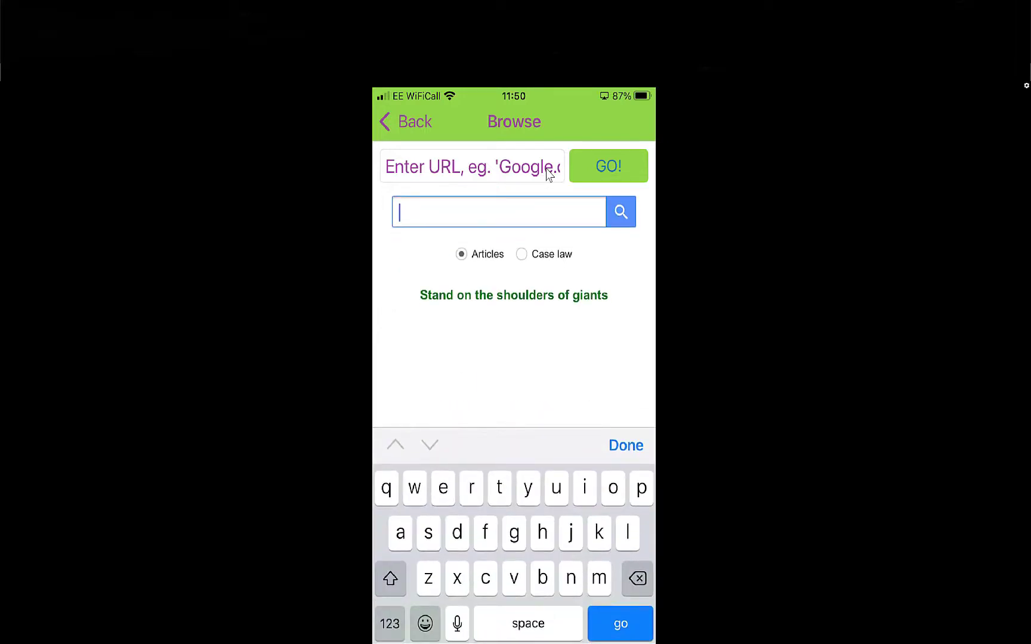
Search 'collectibl' in the in-app browser and read The economics of collectible goods result
{"action": "type", "text": "coll"}
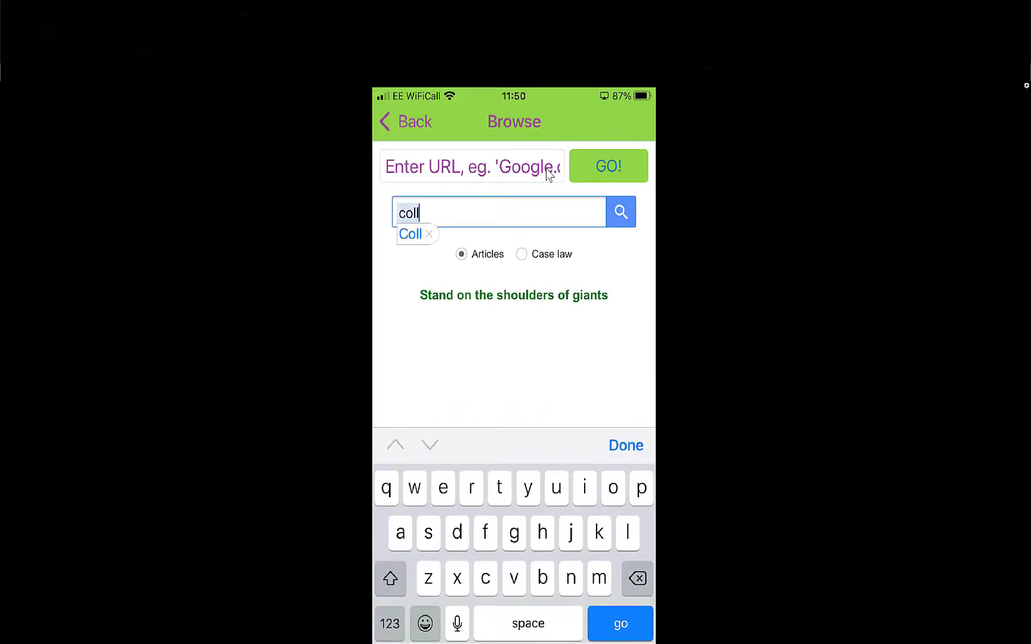
{"action": "type", "text": "ectibl"}
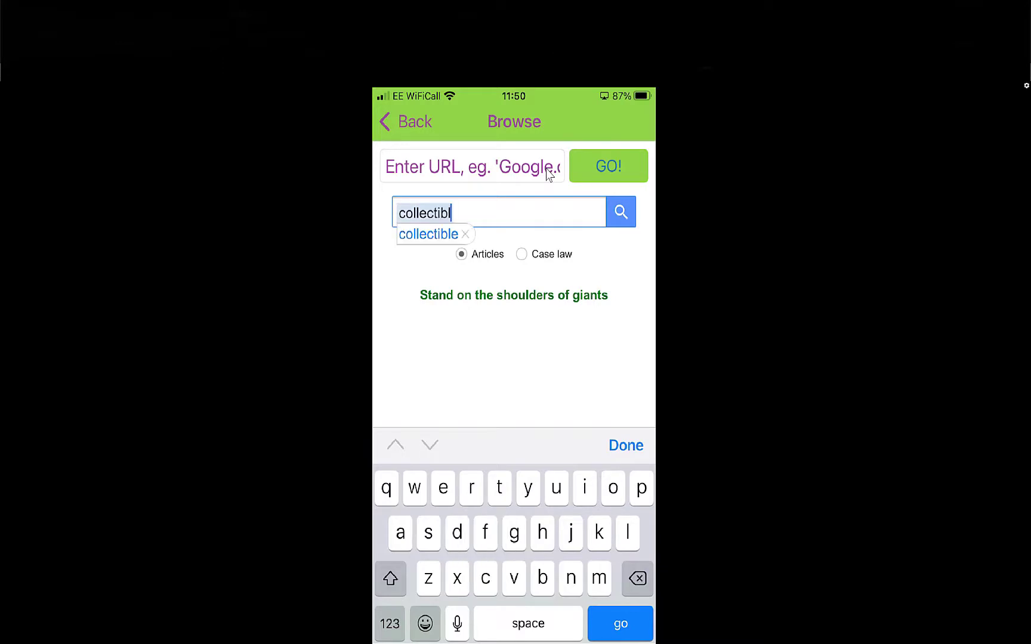
{"action": "key", "text": "Return"}
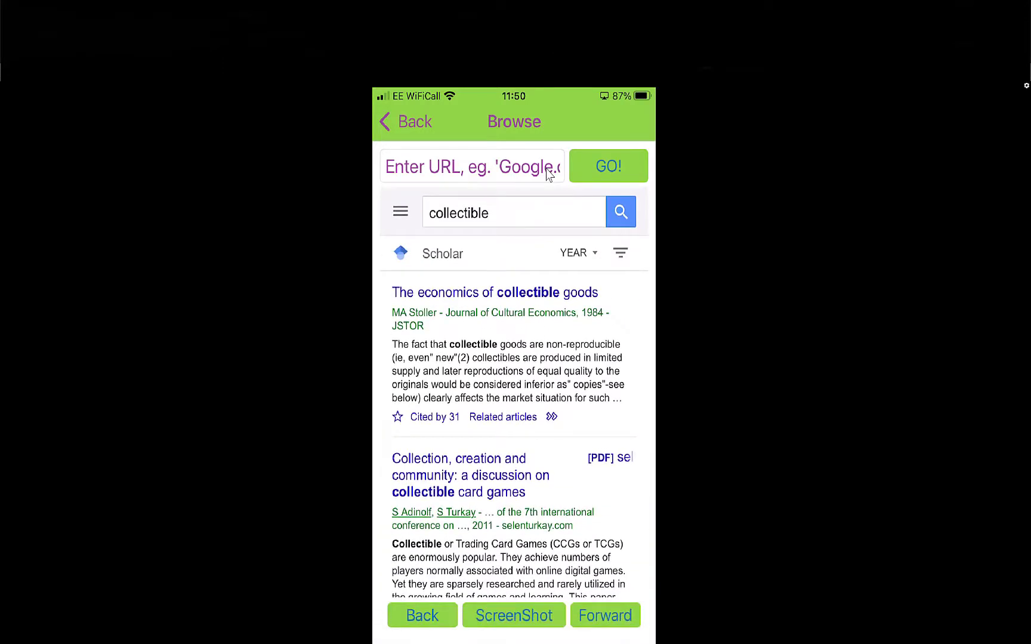
{"action": "scroll", "coordinate": [514, 394], "scroll_direction": "down", "scroll_amount": 5}
{"action": "scroll", "coordinate": [514, 394], "scroll_direction": "up", "scroll_amount": 5}
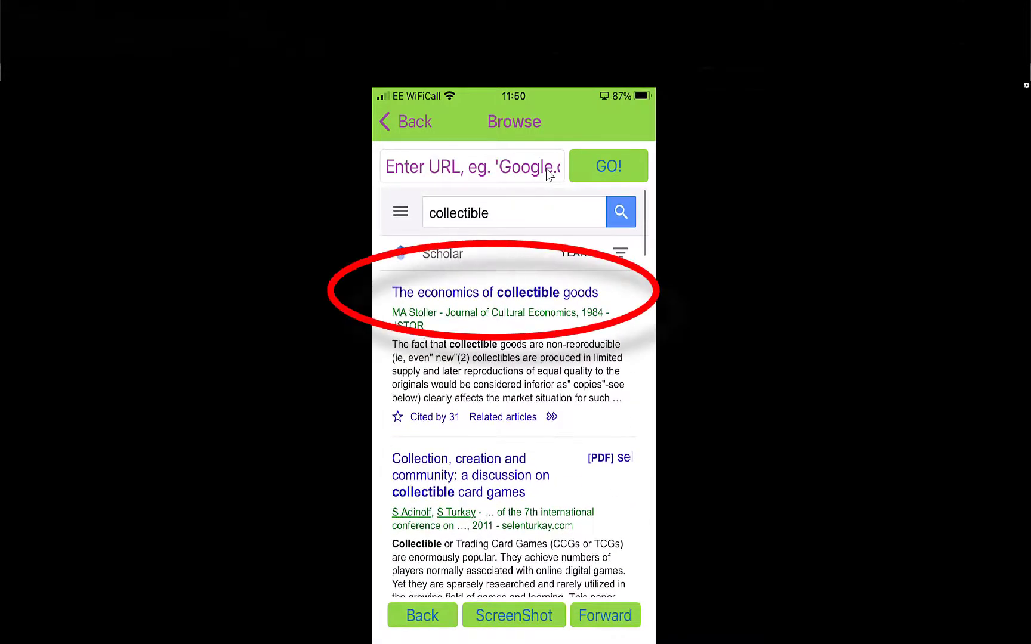
{"action": "left_click", "coordinate": [495, 293]}
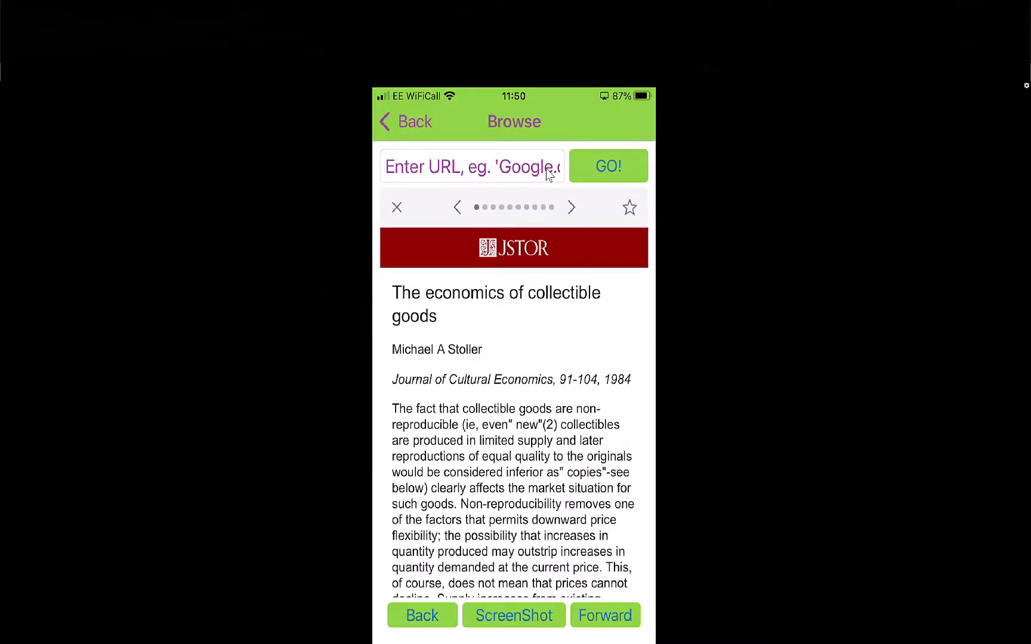
{"action": "scroll", "coordinate": [514, 394], "scroll_direction": "down", "scroll_amount": 3}
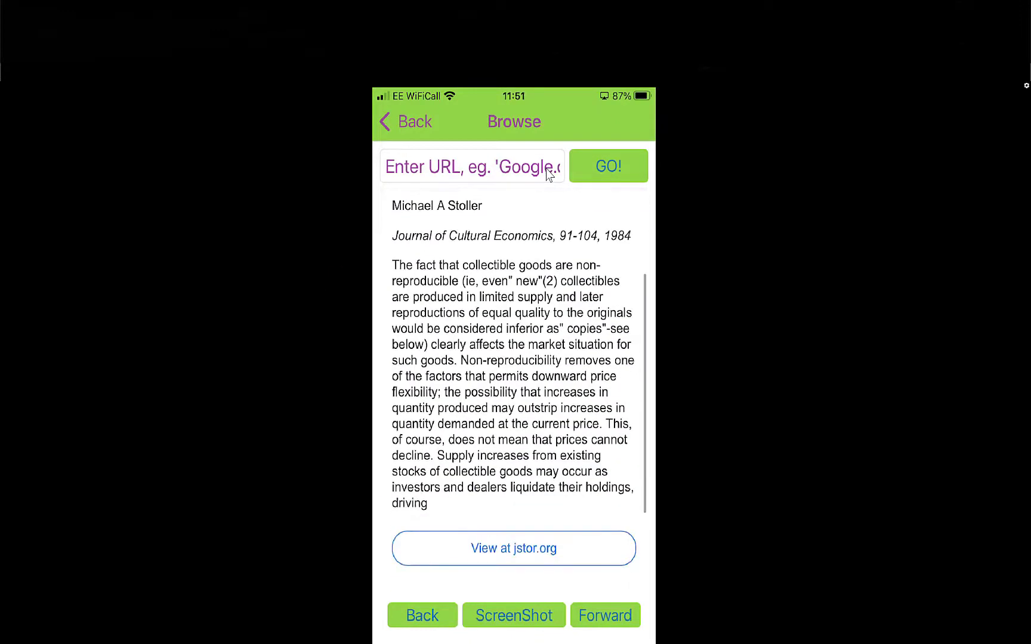
{"action": "scroll", "coordinate": [514, 394], "scroll_direction": "up", "scroll_amount": 3}
{"action": "scroll", "coordinate": [514, 394], "scroll_direction": "down", "scroll_amount": 3}
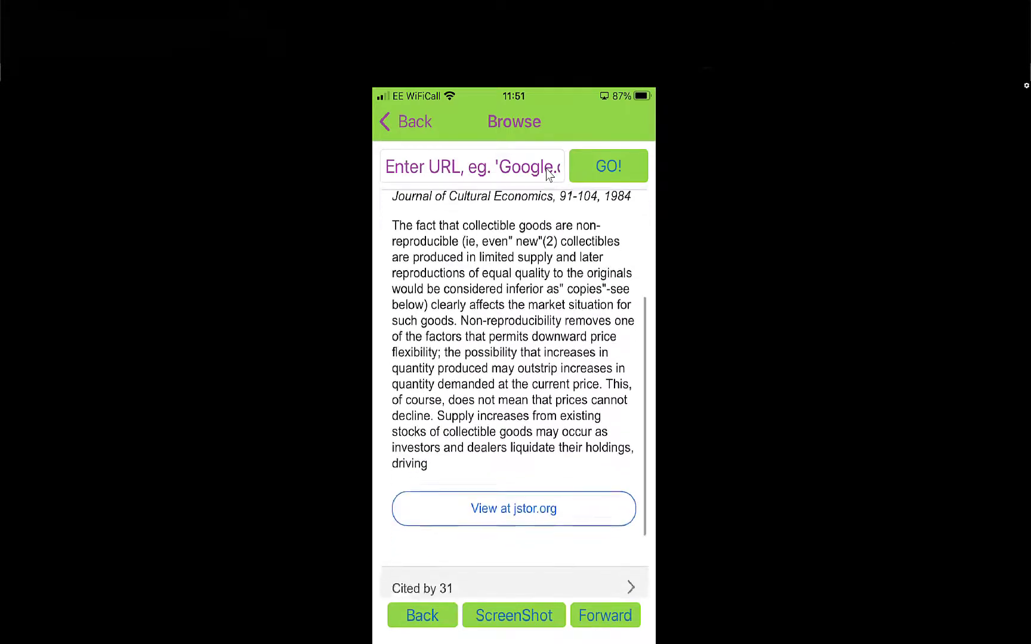
{"action": "scroll", "coordinate": [514, 394], "scroll_direction": "up", "scroll_amount": 1}
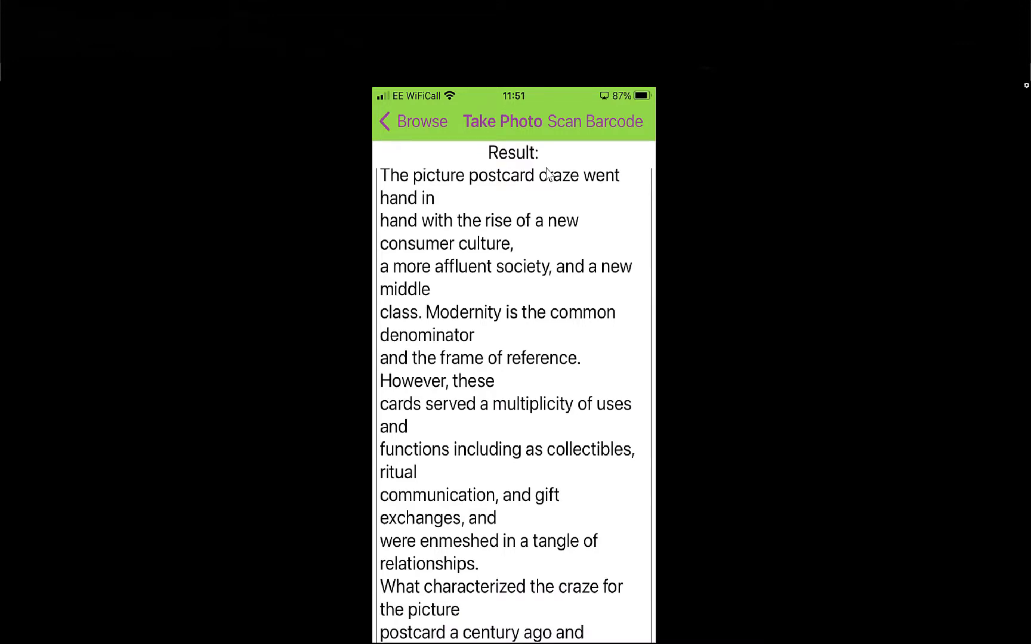
Save the recognised postcard text under the title 'Reseaec 2'
{"action": "scroll", "coordinate": [549, 173], "scroll_direction": "down", "scroll_amount": 10}
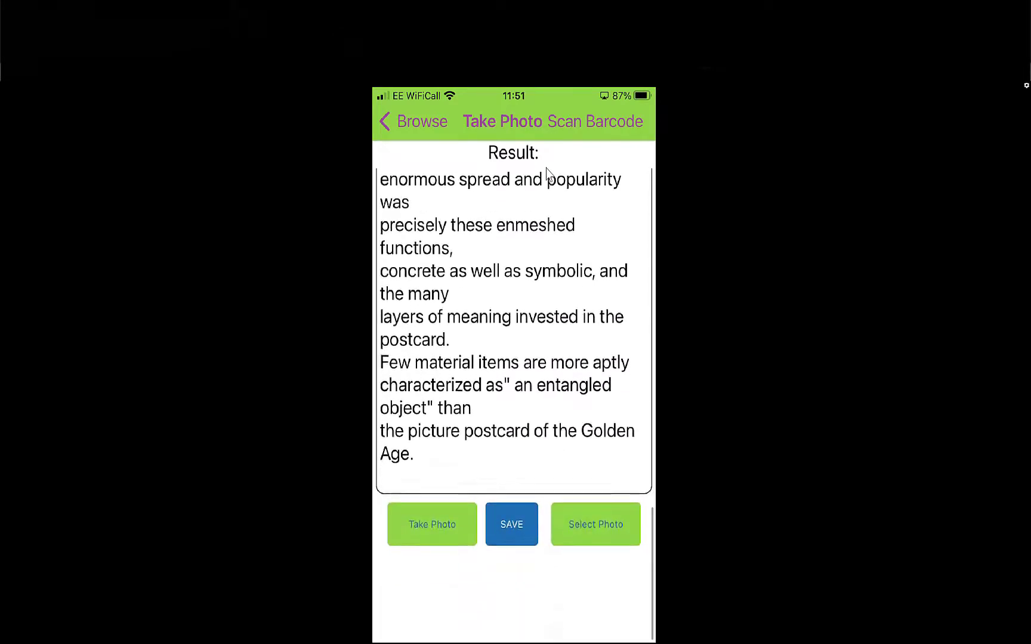
{"action": "left_click", "coordinate": [511, 602]}
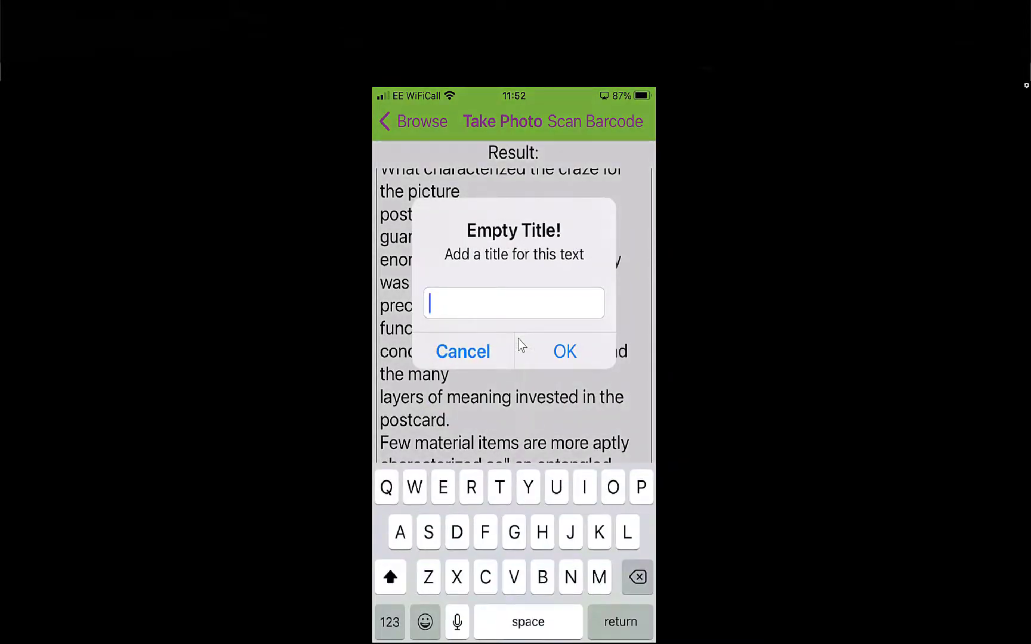
{"action": "type", "text": "Reseae"}
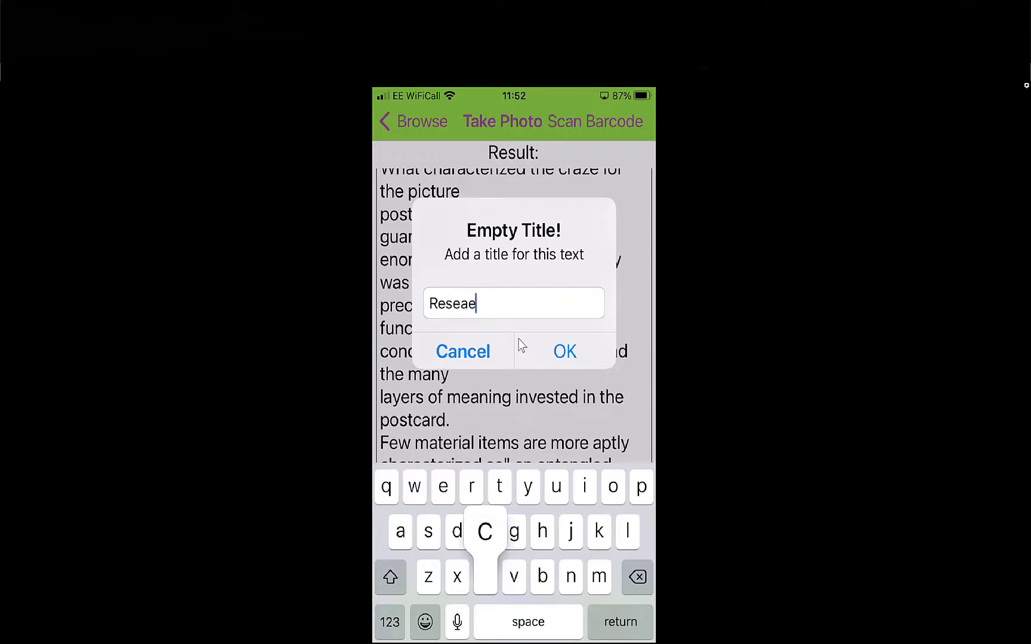
{"action": "type", "text": "c 2"}
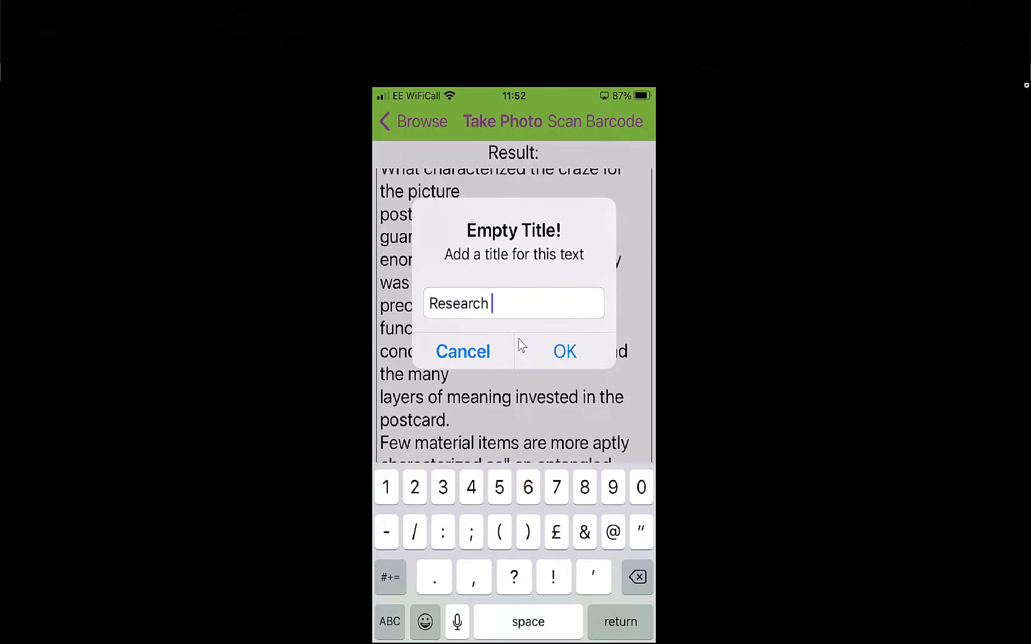
{"action": "left_click", "coordinate": [520, 345]}
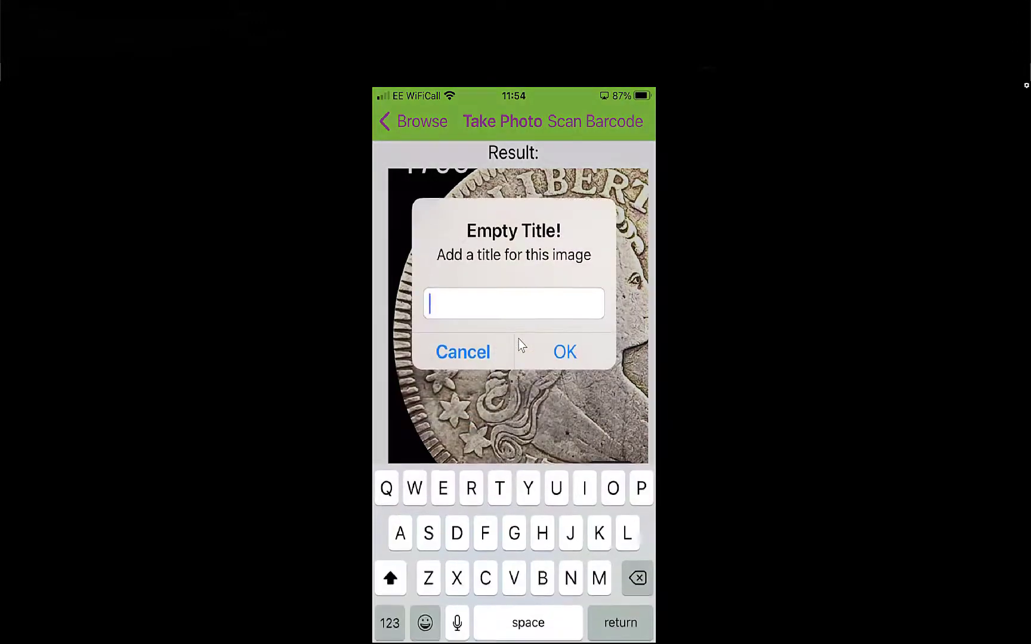
Store the coin photo under the title 'Image coin'
{"action": "type", "text": "Image coin"}
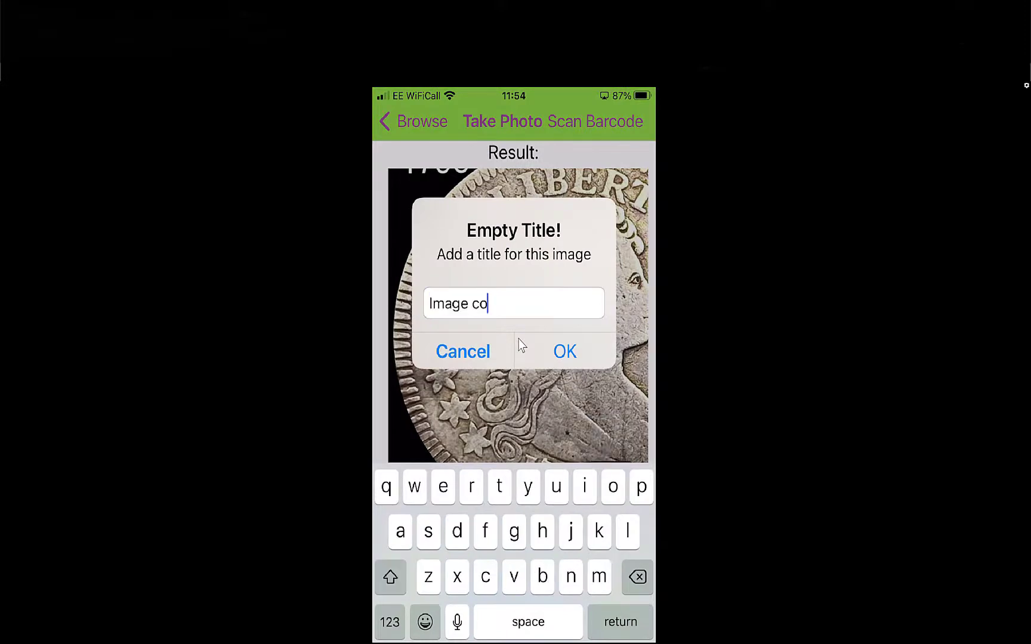
{"action": "left_click", "coordinate": [519, 346]}
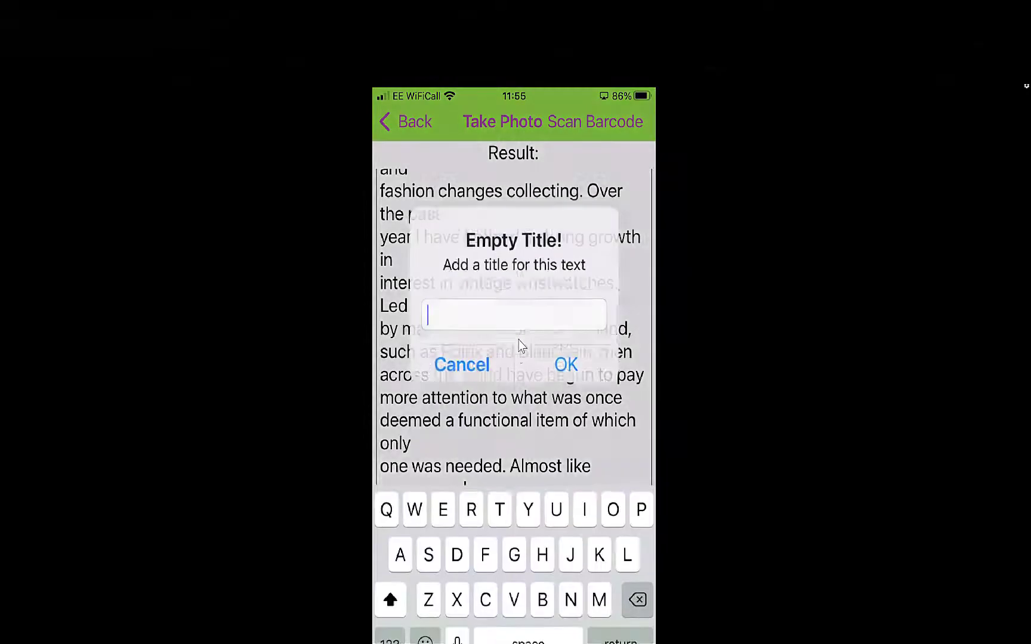
Save the wristwatch text under the title 'Page 7 book name'
{"action": "type", "text": "Page "}
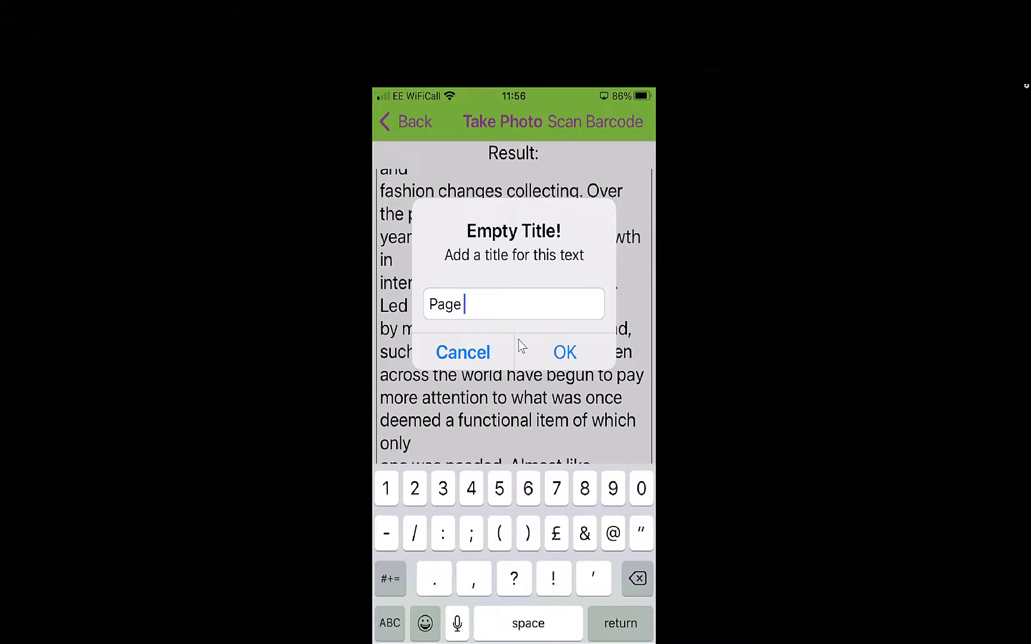
{"action": "type", "text": "7"}
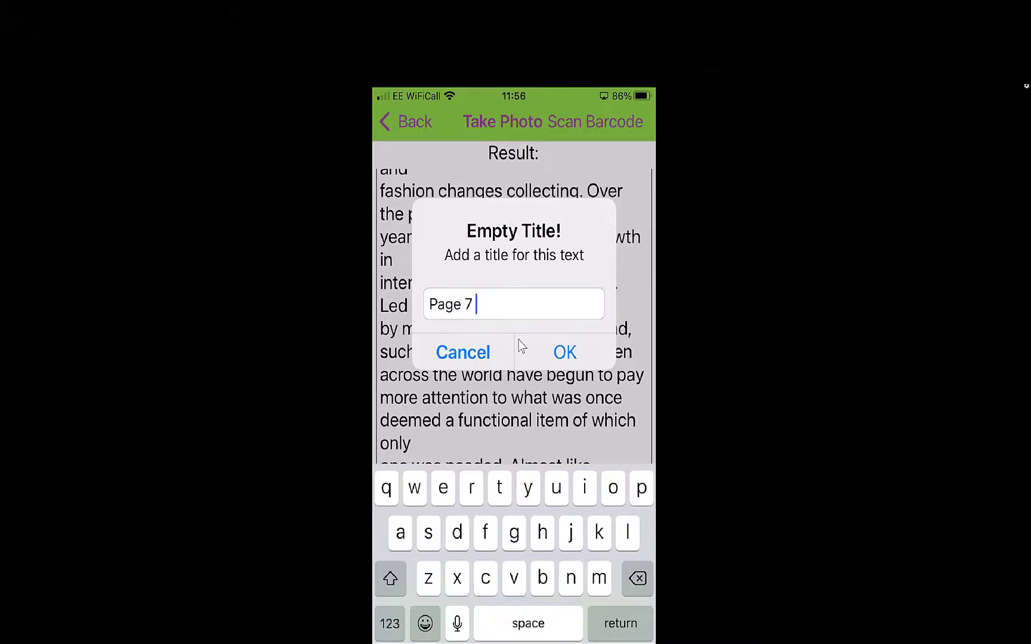
{"action": "type", "text": " book na"}
{"action": "key", "text": "BackSpace"}
{"action": "type", "text": "e"}
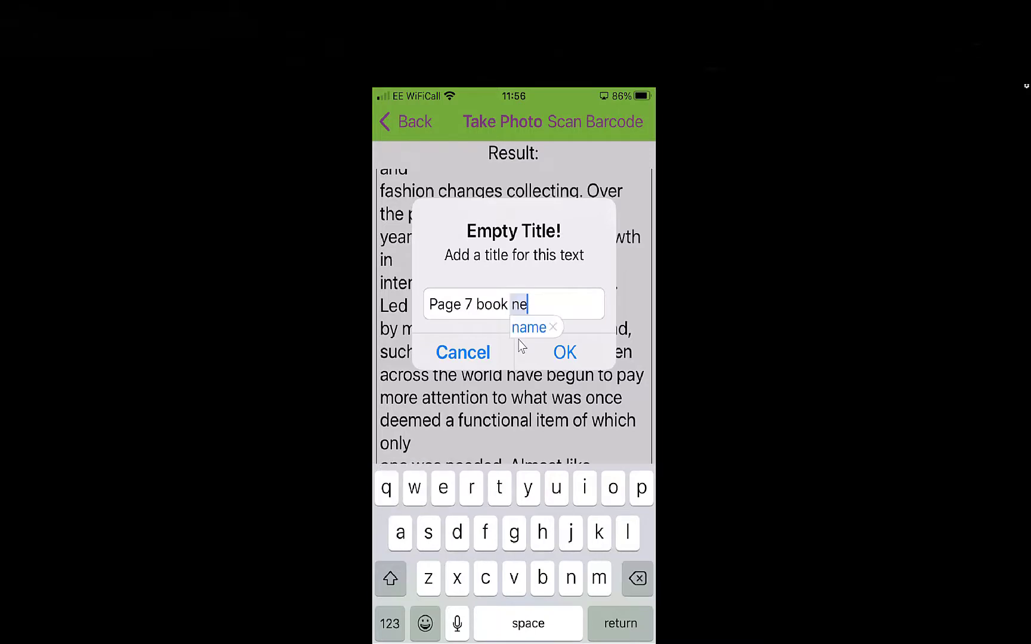
{"action": "left_click", "coordinate": [520, 346]}
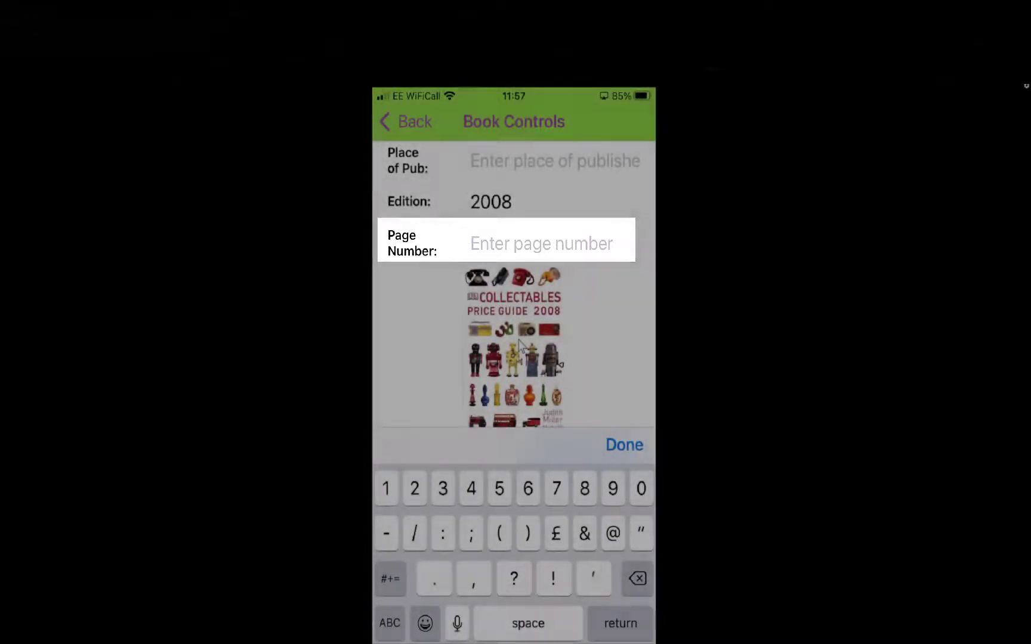
Enter 7 as the page number for the book reference
{"action": "type", "text": "7"}
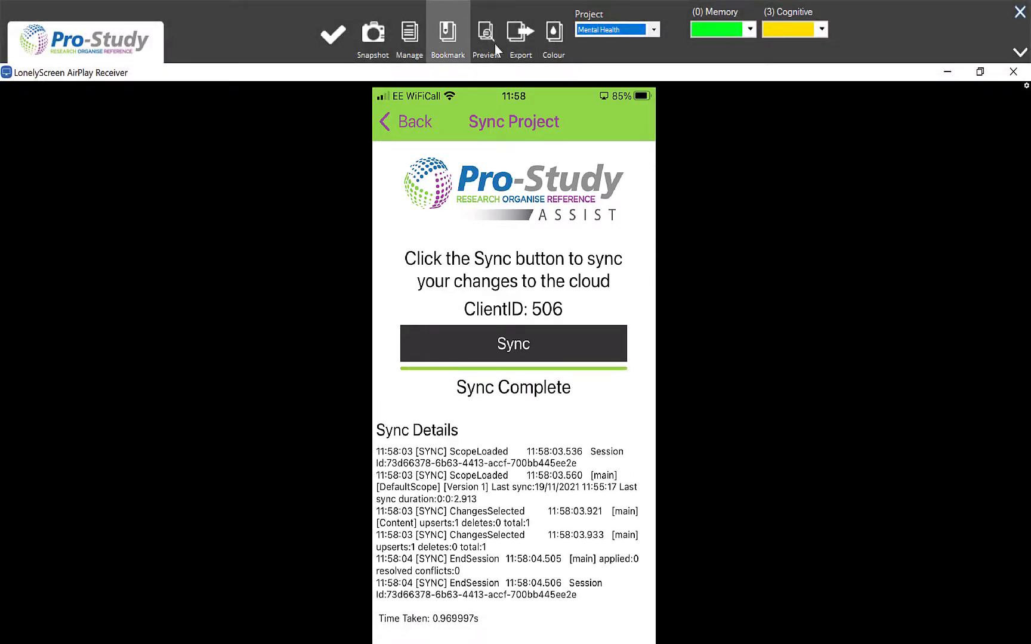
Sync the desktop database with the cloud from the project management options
{"action": "left_click", "coordinate": [655, 29]}
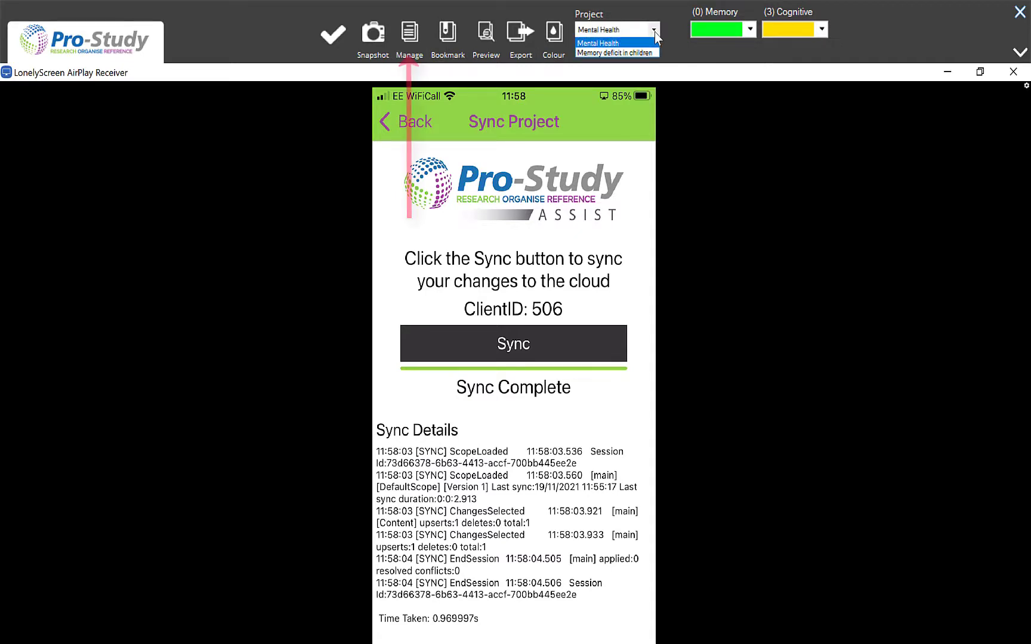
{"action": "left_click", "coordinate": [655, 32]}
{"action": "left_click", "coordinate": [410, 44]}
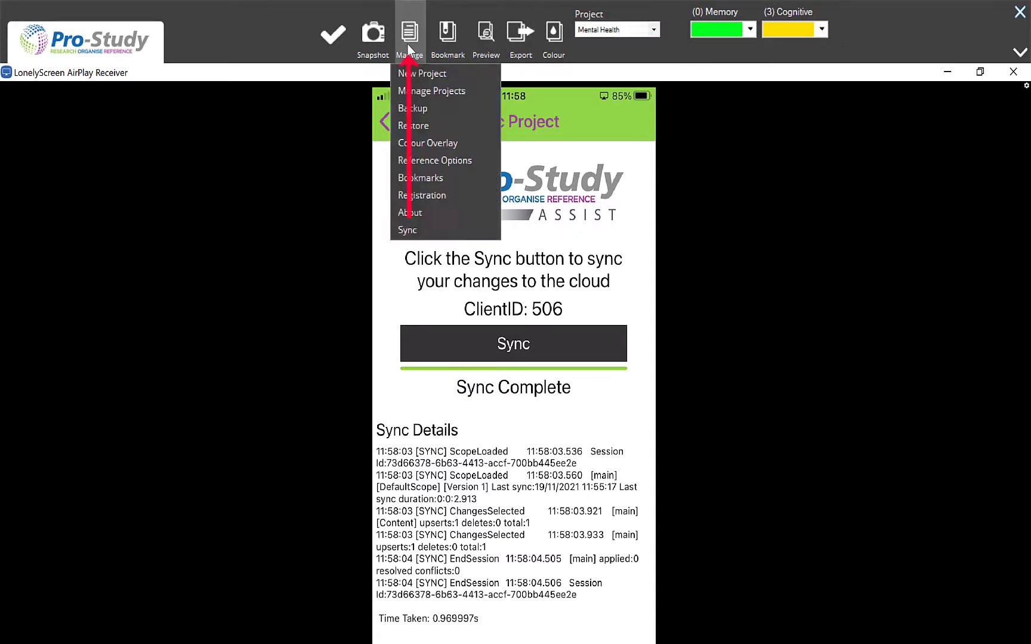
{"action": "left_click", "coordinate": [421, 229]}
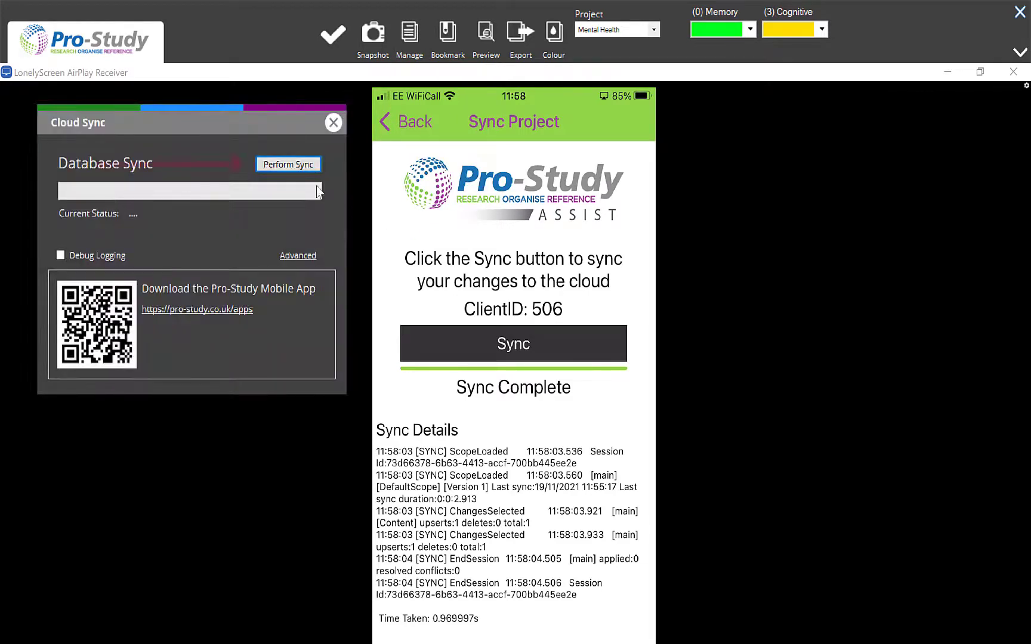
{"action": "left_click", "coordinate": [293, 167]}
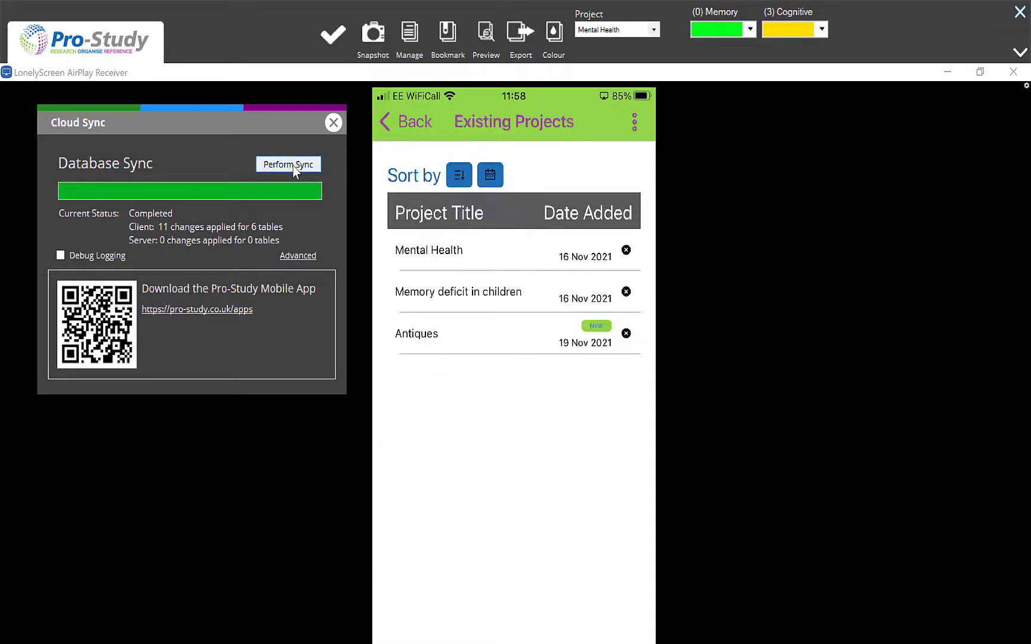
Close the finished Cloud Sync panel and switch the current project to Antiques
{"action": "left_click", "coordinate": [336, 128]}
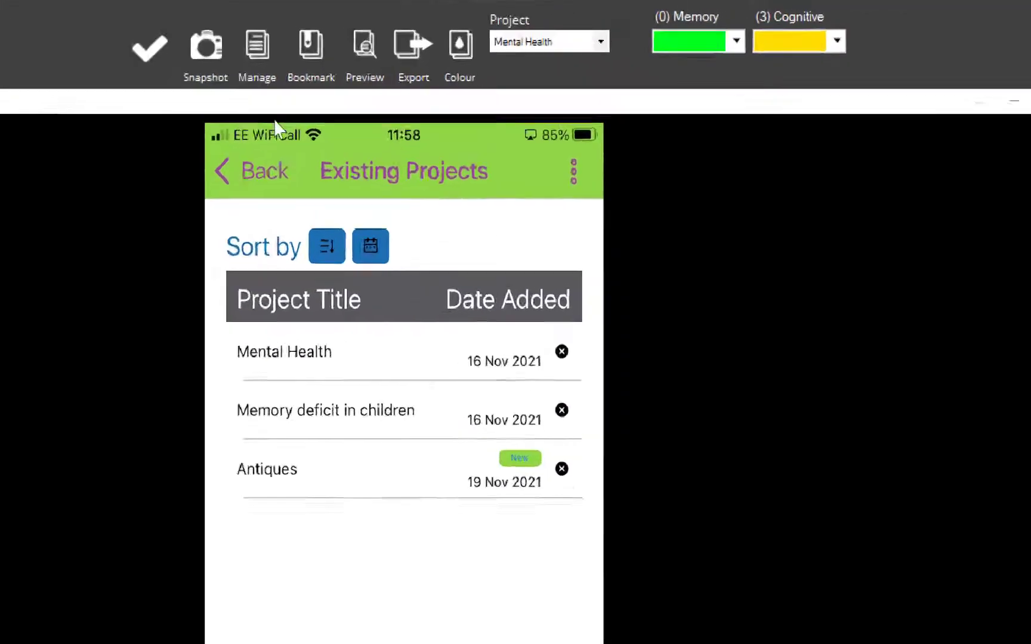
{"action": "left_click", "coordinate": [621, 30]}
{"action": "left_click", "coordinate": [600, 63]}
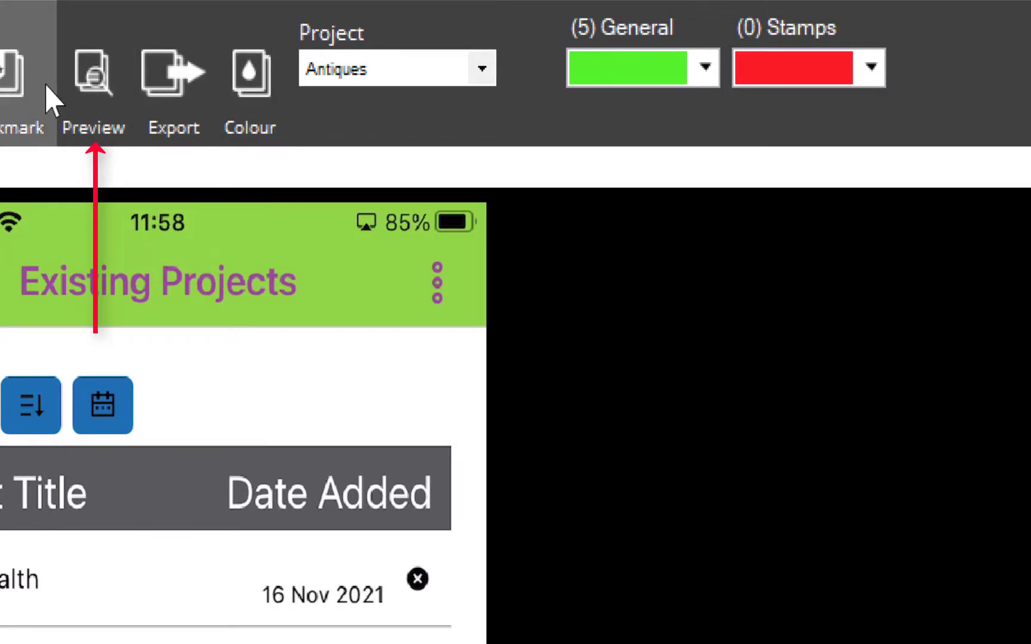
Open Preview Data for Antiques and scroll down to the Page 7 book name entry
{"action": "left_click", "coordinate": [87, 99]}
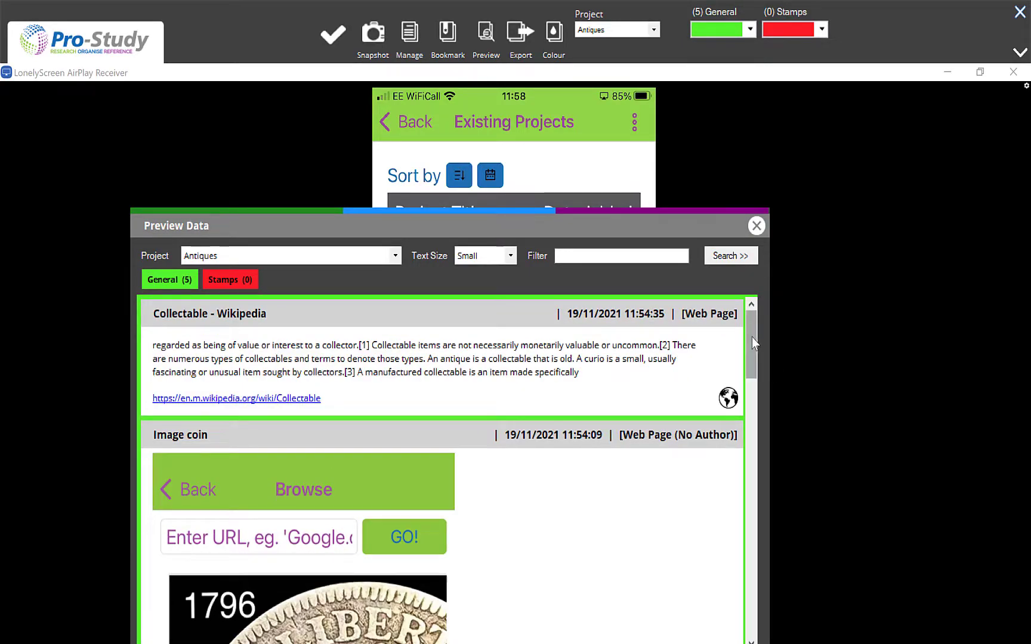
{"action": "left_click_drag", "start_coordinate": [750, 337], "coordinate": [750, 603]}
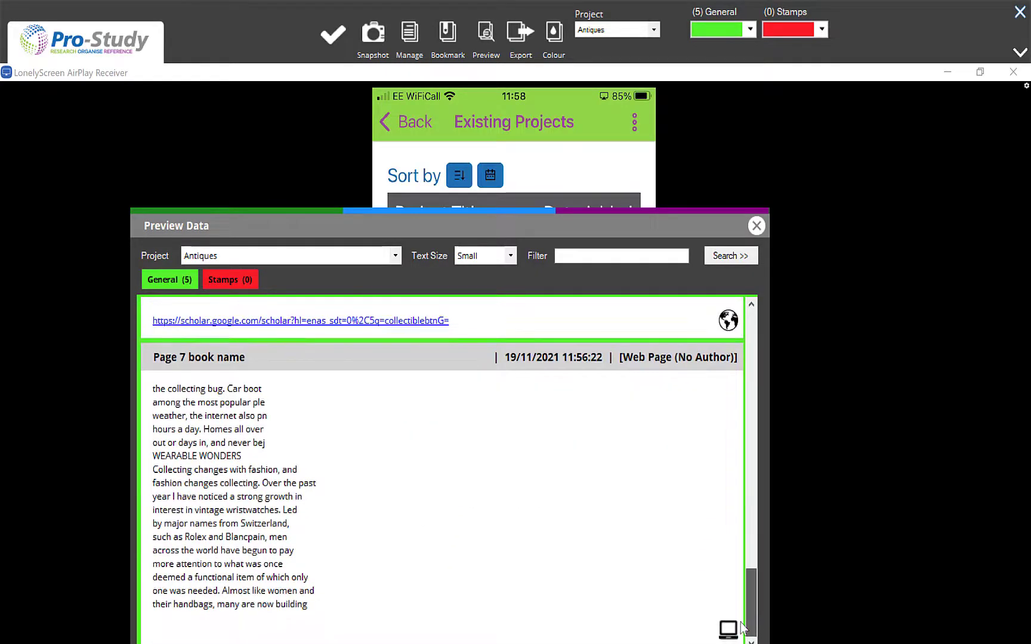